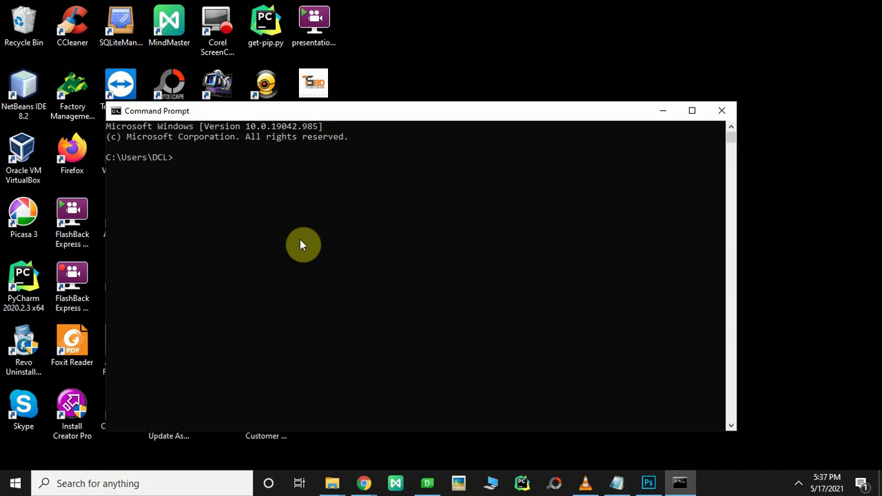
# Install the pyqt5 and pyqt5-tools packages with pip, and minimize the Command Prompt window.
pyautogui.write('pip install pyqt5')
pyautogui.press('Return')
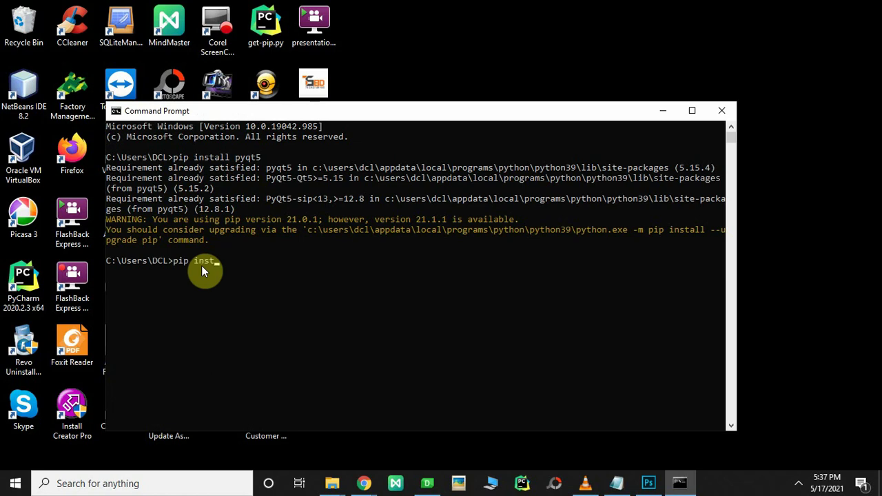
pyautogui.write('all pyqt5-tools')
pyautogui.press('Return')
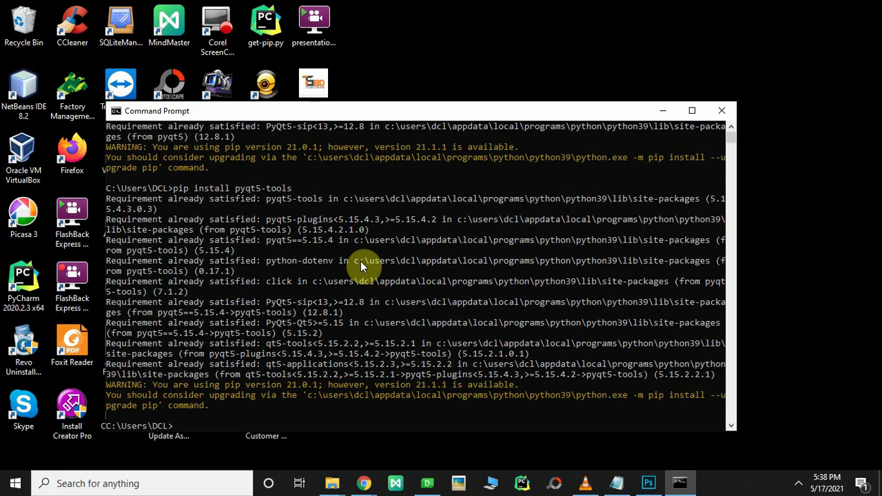
pyautogui.click(656, 114)
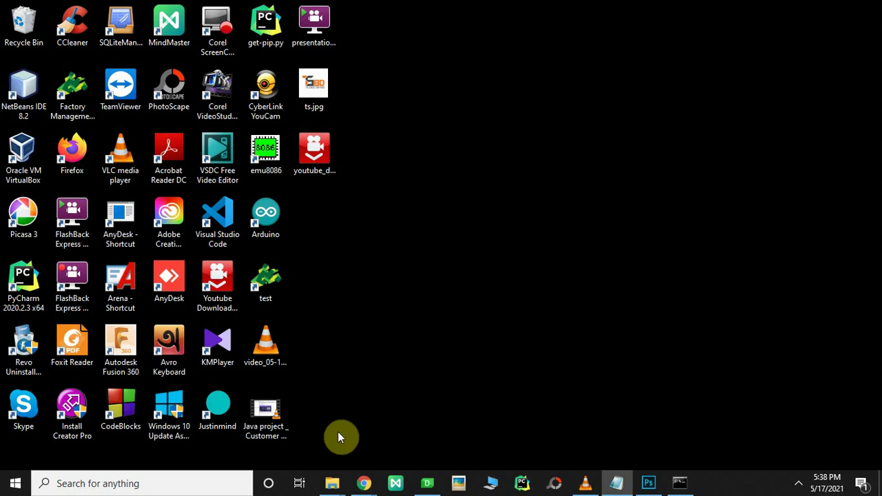
# Switch to File Explorer and open the site-packages folder under C:\Python\Python38\Lib.
pyautogui.moveTo(336, 482)
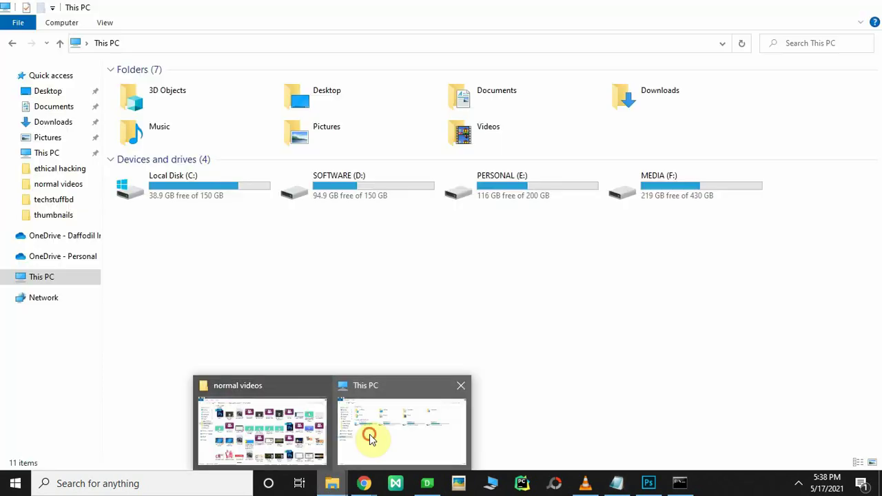
pyautogui.click(370, 435)
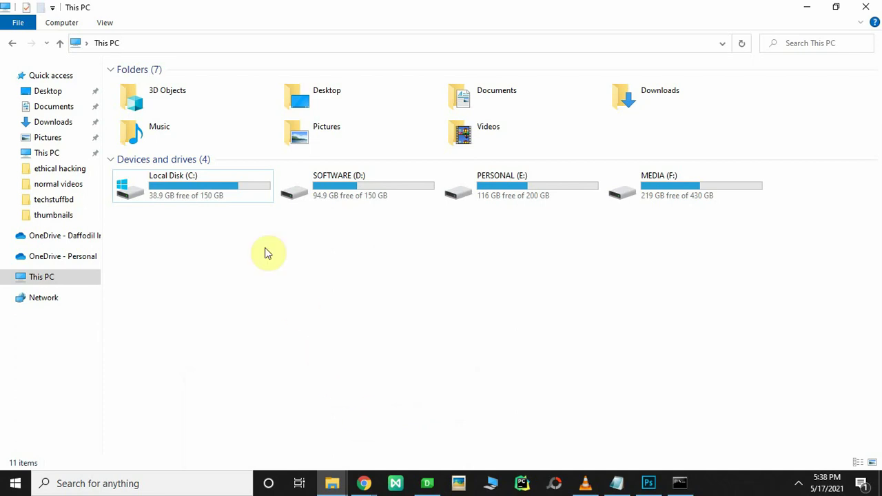
pyautogui.doubleClick(232, 191)
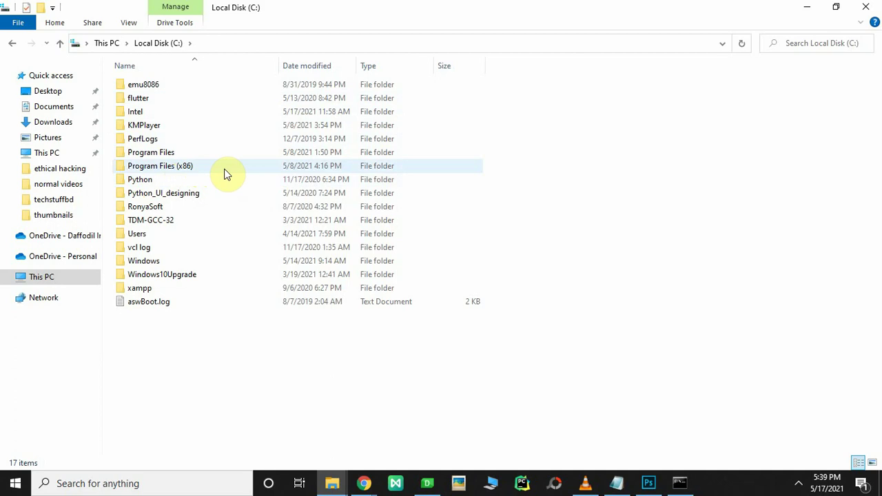
pyautogui.doubleClick(162, 184)
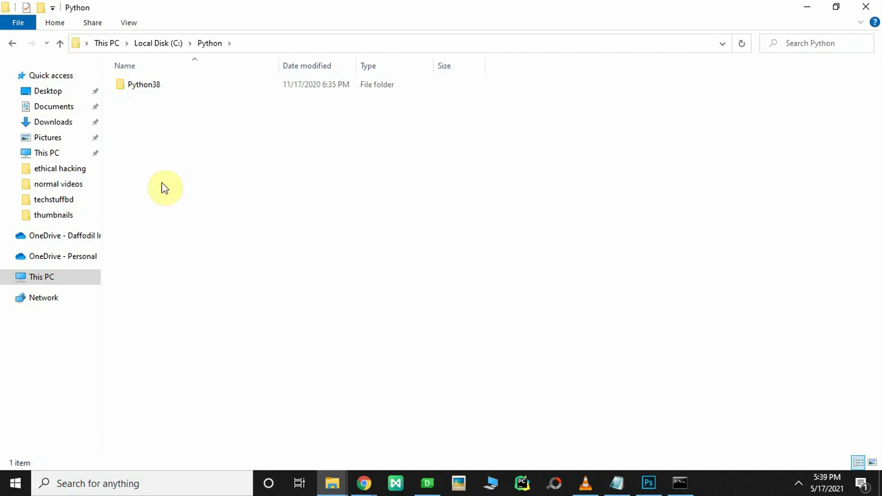
pyautogui.doubleClick(175, 93)
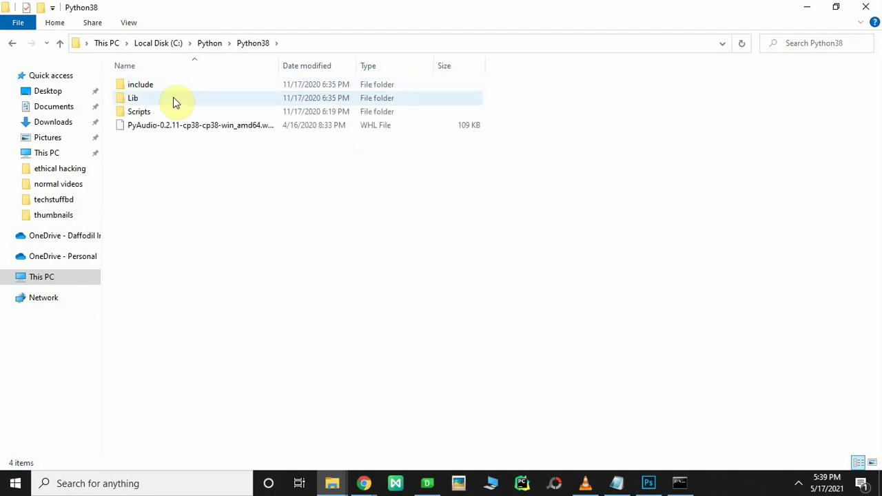
pyautogui.doubleClick(174, 100)
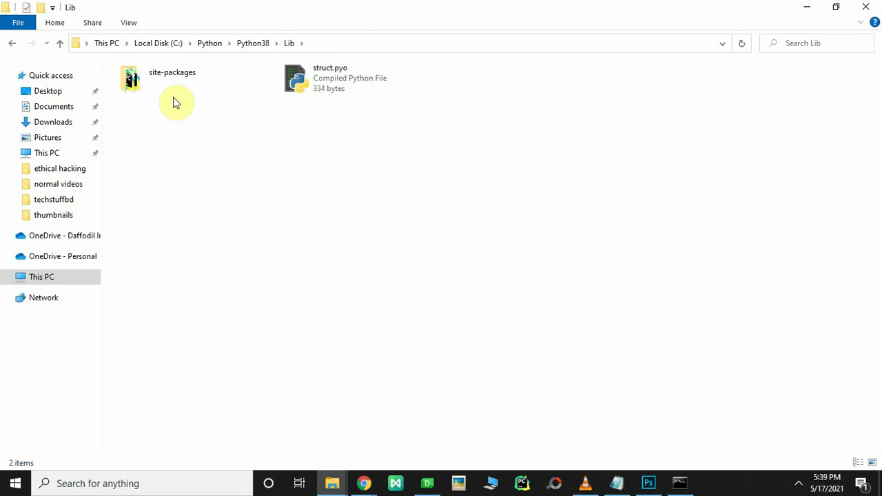
pyautogui.doubleClick(200, 84)
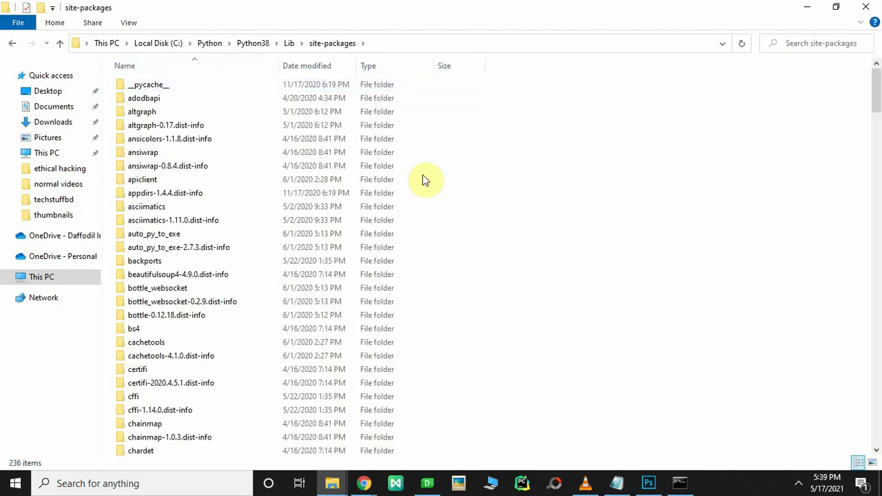
# Find the pyqt5_tools folder among the installed packages and open it.
pyautogui.scroll(-15, 311, 282)
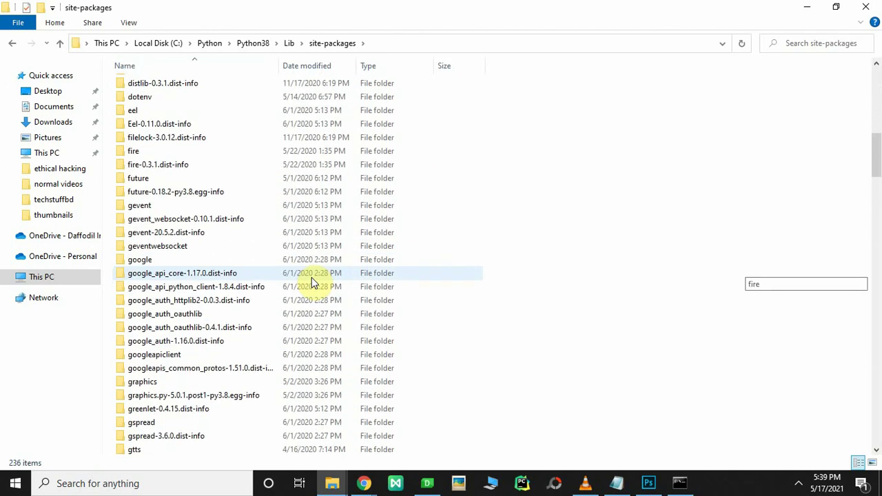
pyautogui.scroll(-6, 311, 282)
pyautogui.scroll(-6, 311, 281)
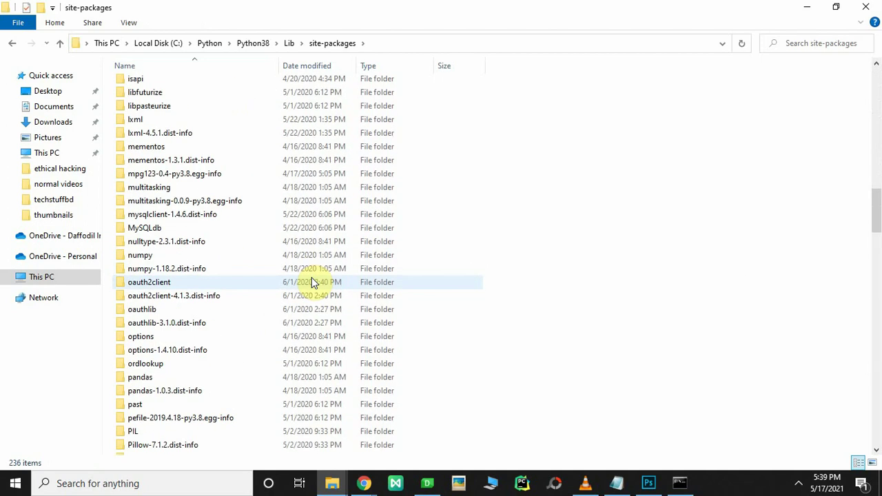
pyautogui.scroll(-9, 311, 282)
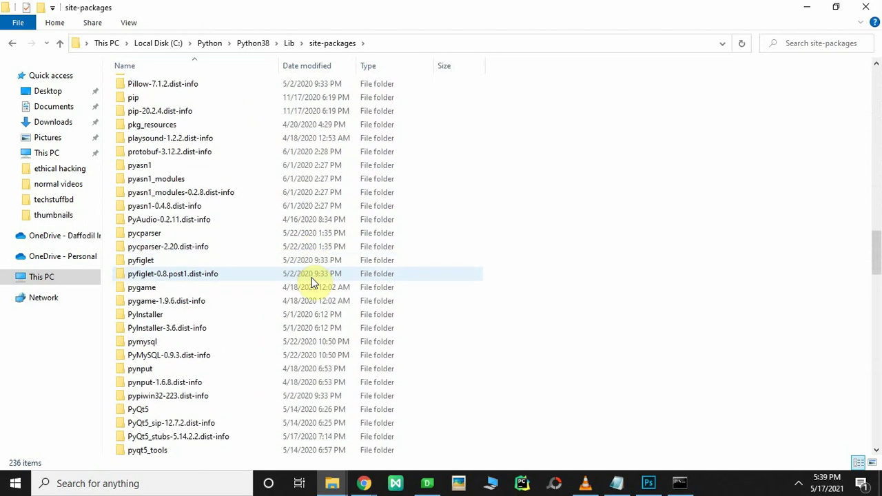
pyautogui.scroll(-9, 310, 282)
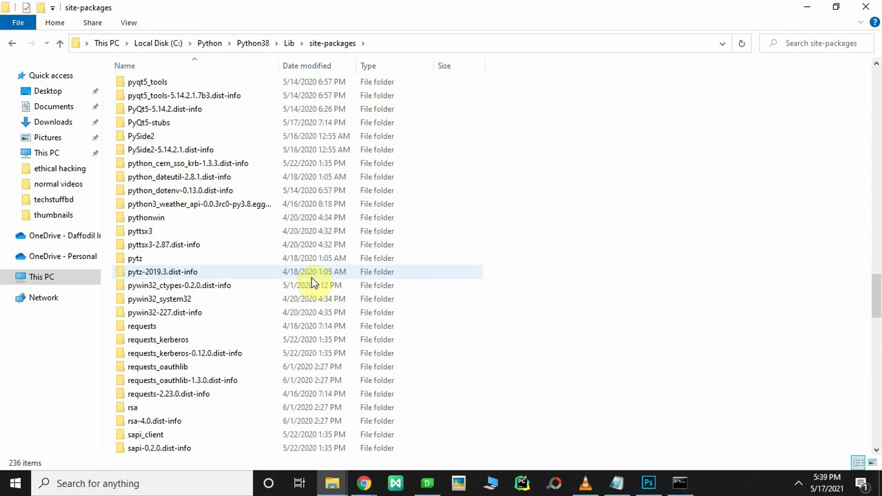
pyautogui.scroll(-13, 311, 283)
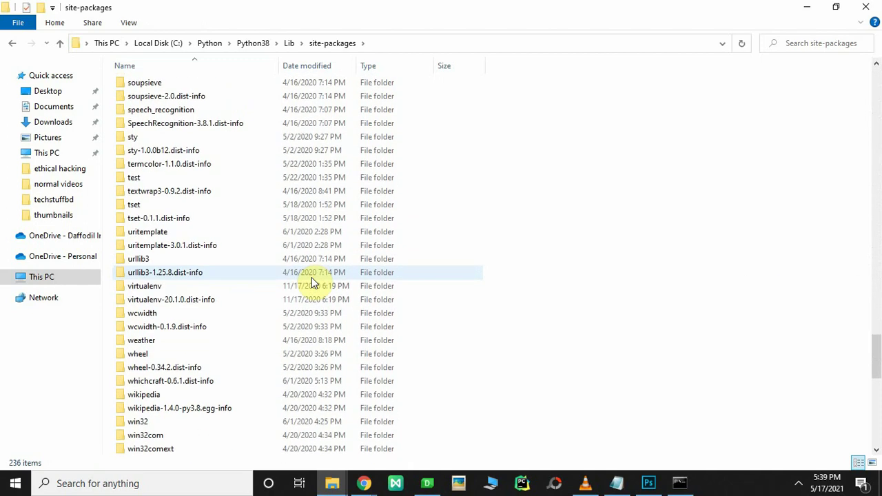
pyautogui.scroll(13, 312, 282)
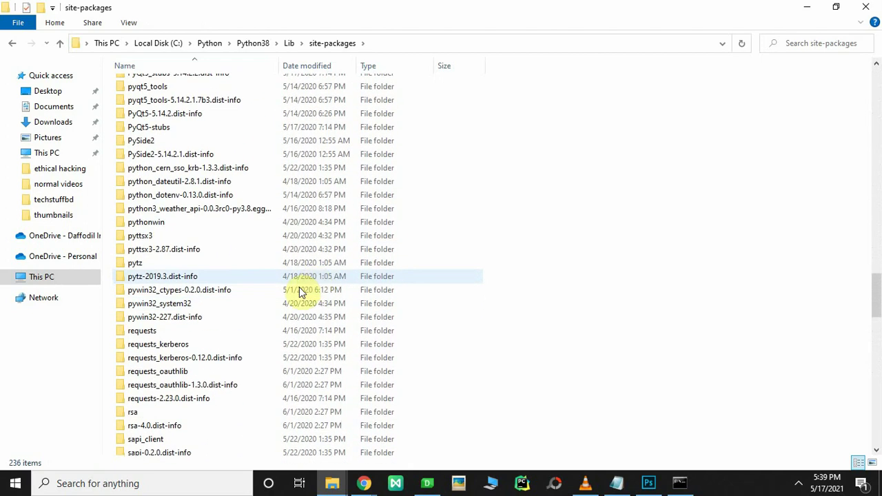
pyautogui.scroll(1, 207, 276)
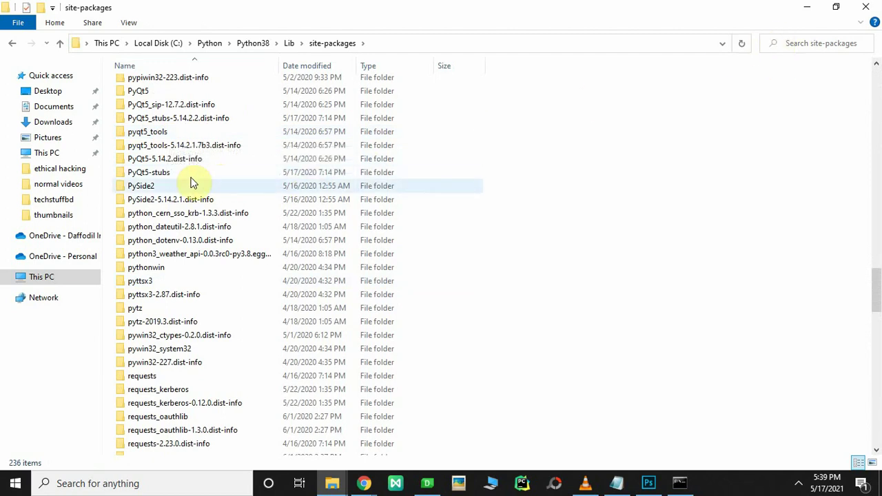
pyautogui.click(183, 131)
pyautogui.doubleClick(183, 131)
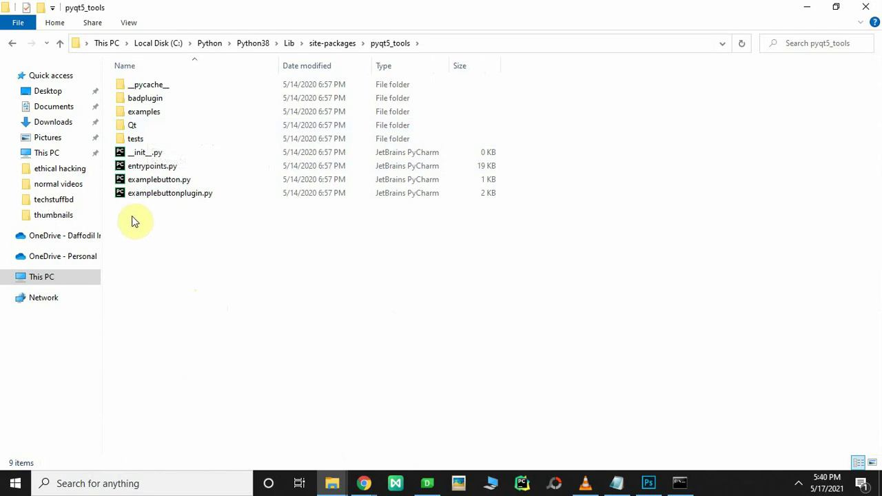
# Open the bin folder inside the Qt folder of pyqt5_tools.
pyautogui.doubleClick(164, 124)
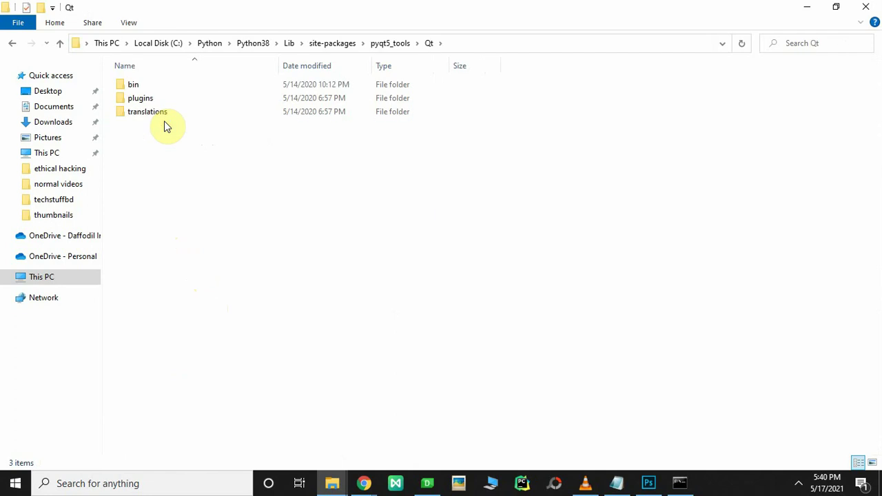
pyautogui.doubleClick(164, 84)
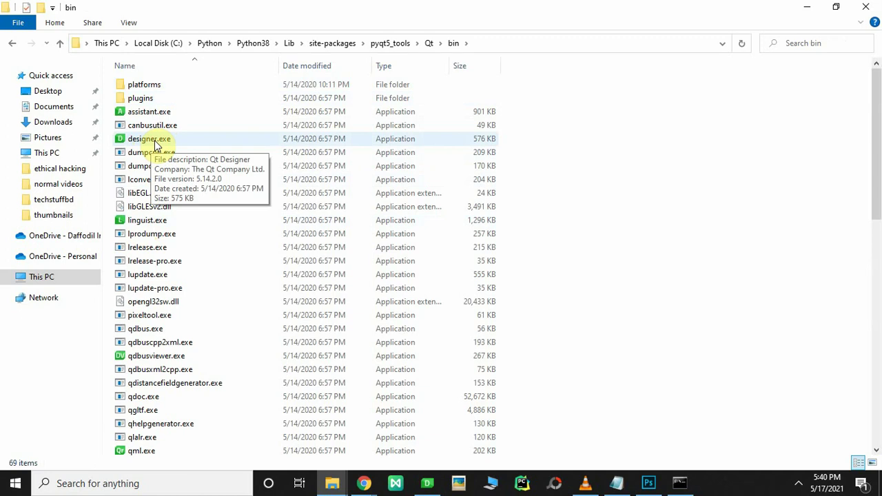
pyautogui.click(392, 43)
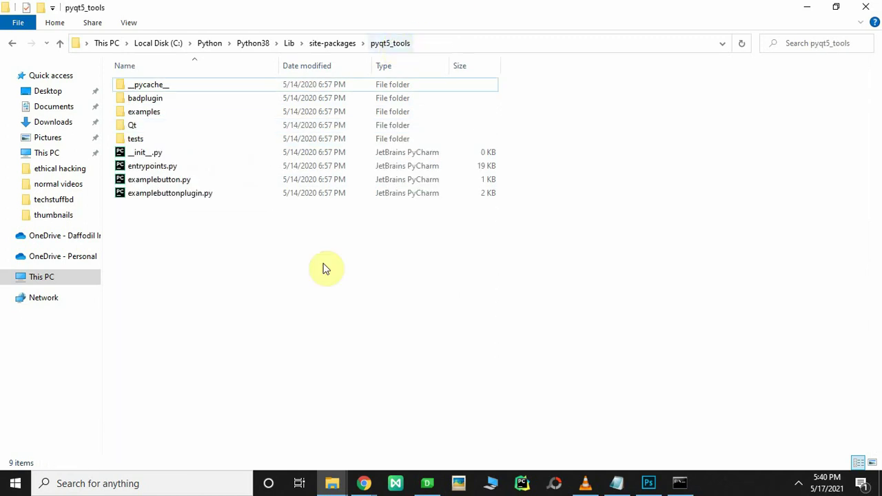
pyautogui.doubleClick(151, 127)
pyautogui.doubleClick(145, 85)
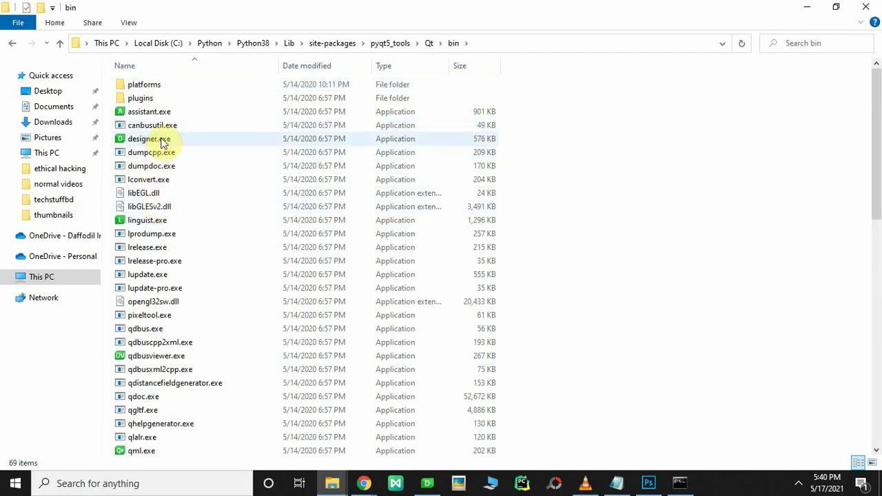
# Launch designer.exe without loading its backup files, create a blank Main Window form, and minimize Qt Designer.
pyautogui.doubleClick(195, 138)
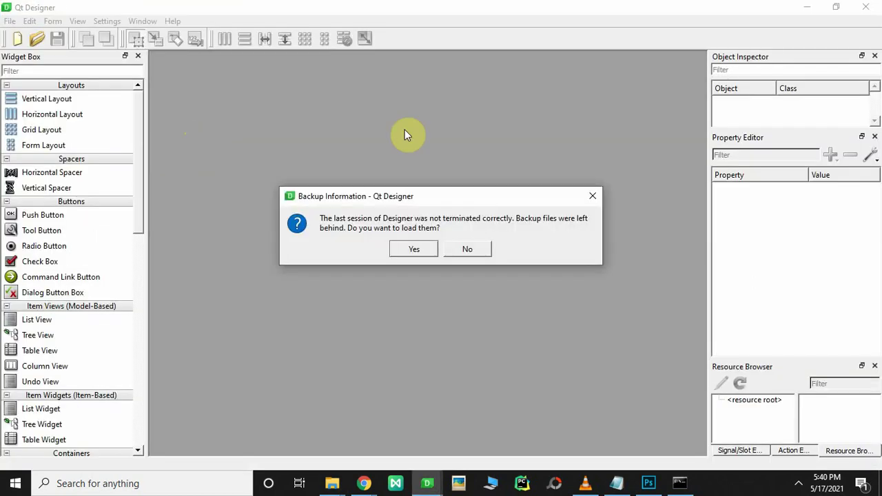
pyautogui.click(472, 254)
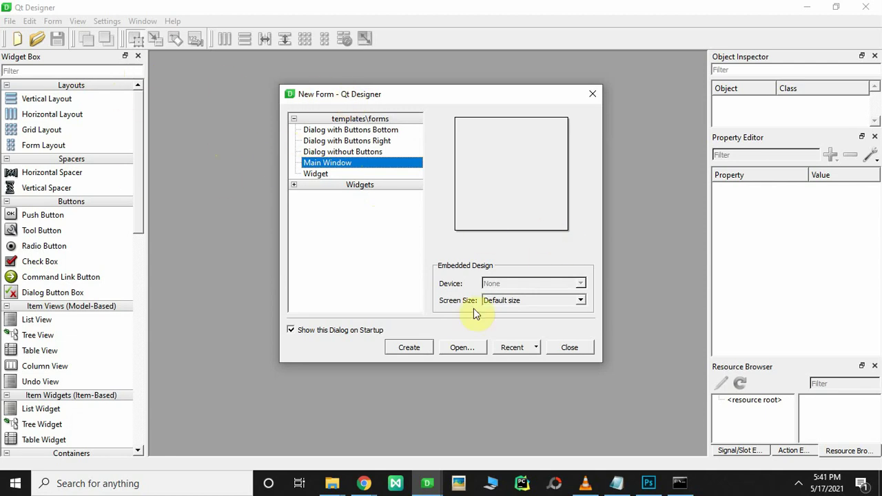
pyautogui.click(418, 346)
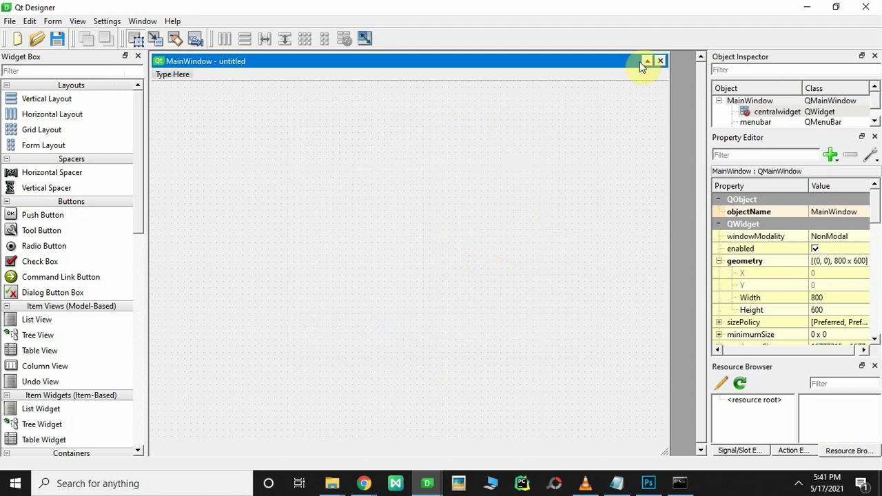
pyautogui.click(806, 8)
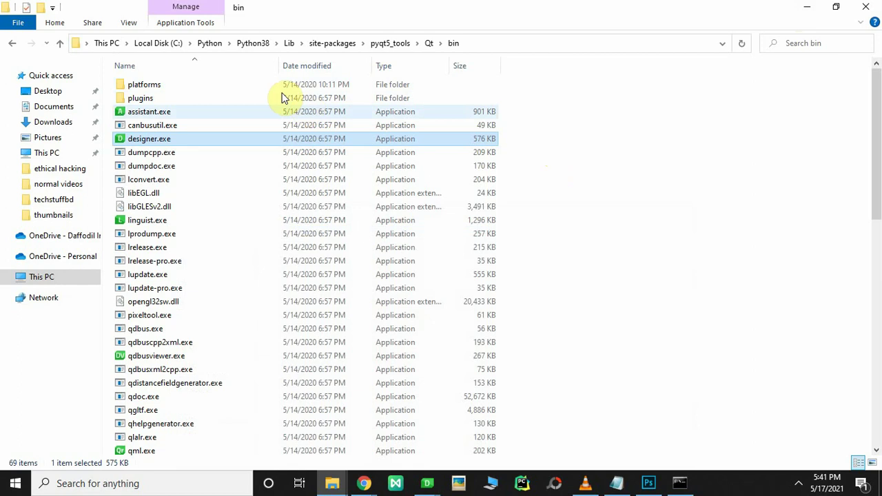
# Create a shortcut to designer.exe in the bin folder.
pyautogui.click(163, 140)
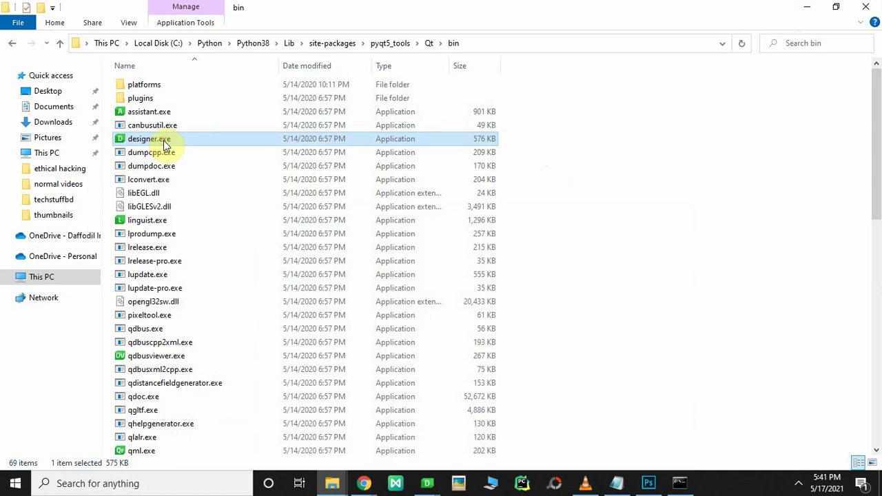
pyautogui.click(521, 154)
pyautogui.click(208, 139)
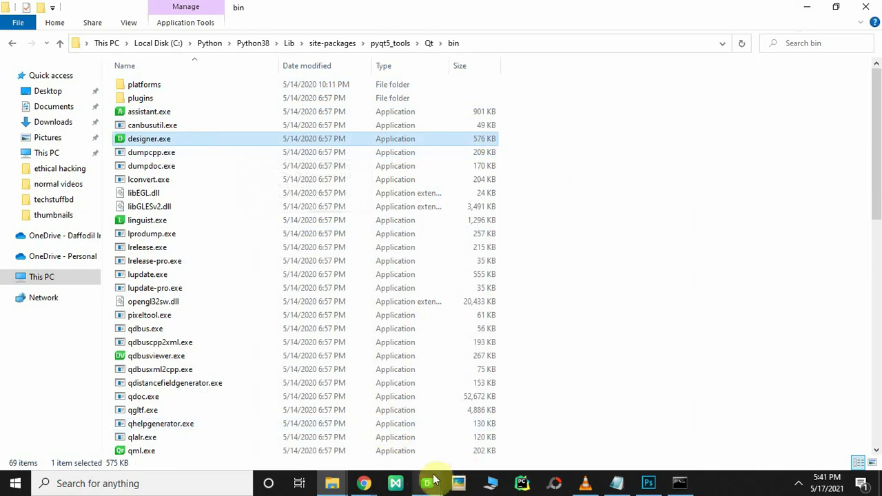
pyautogui.moveTo(425, 486)
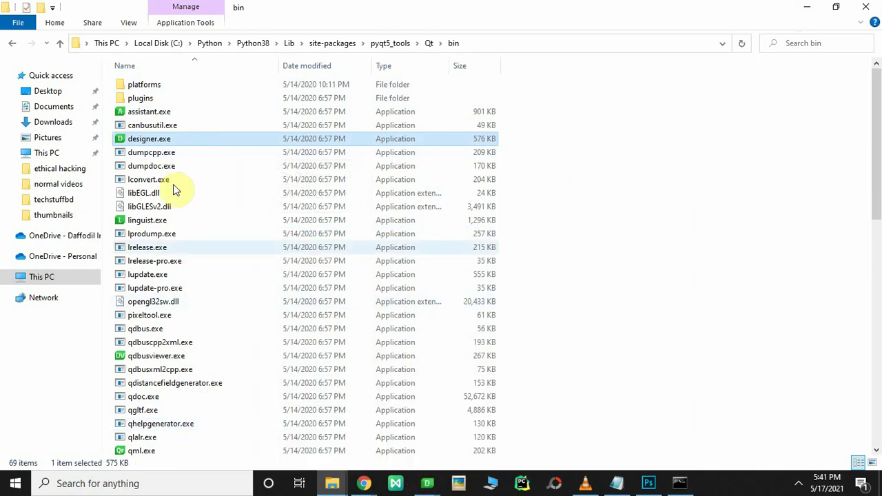
pyautogui.doubleClick(173, 140)
pyautogui.rightClick(173, 139)
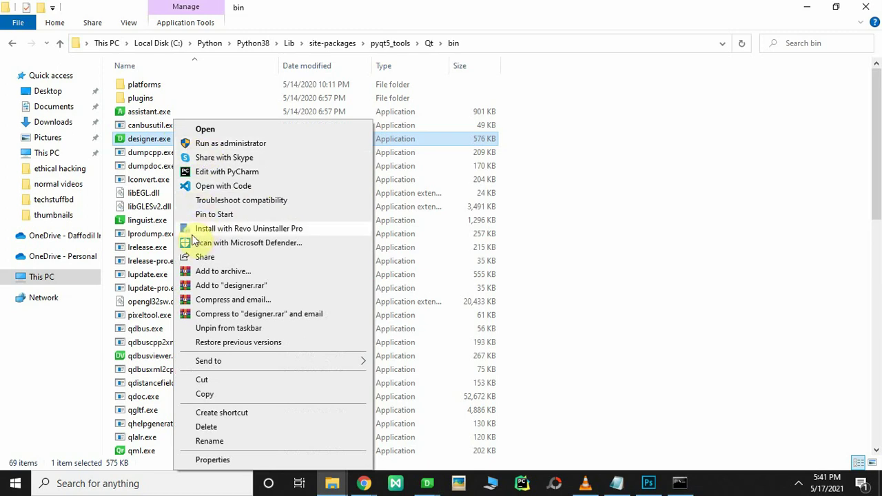
pyautogui.rightClick(140, 140)
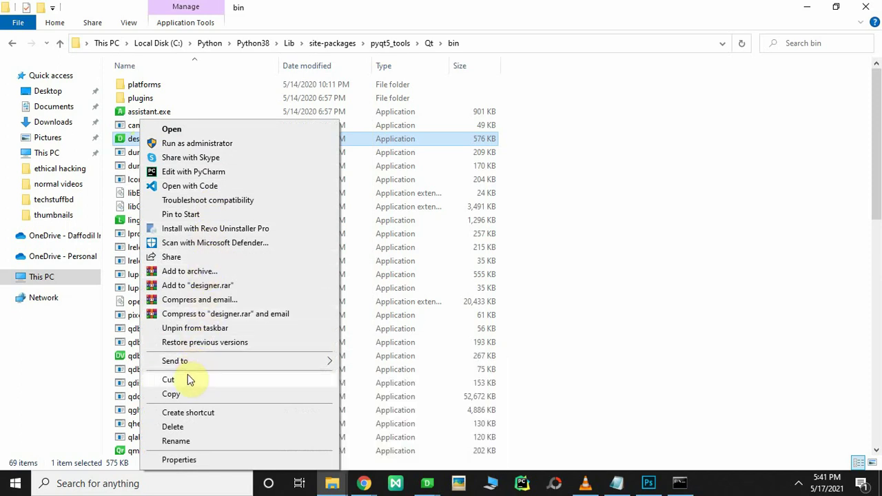
pyautogui.moveTo(215, 367)
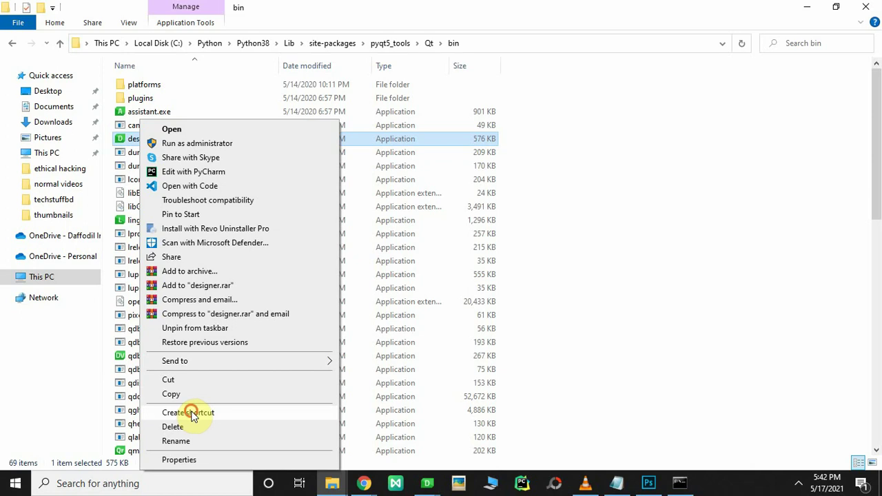
pyautogui.click(191, 414)
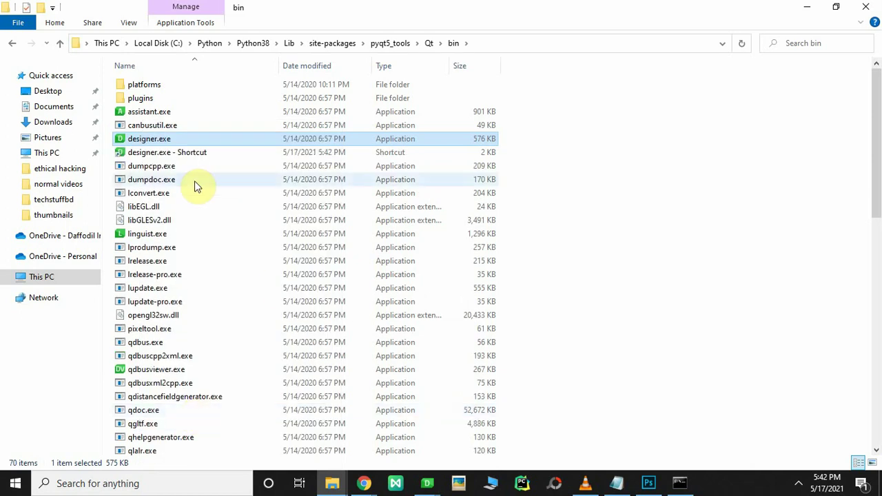